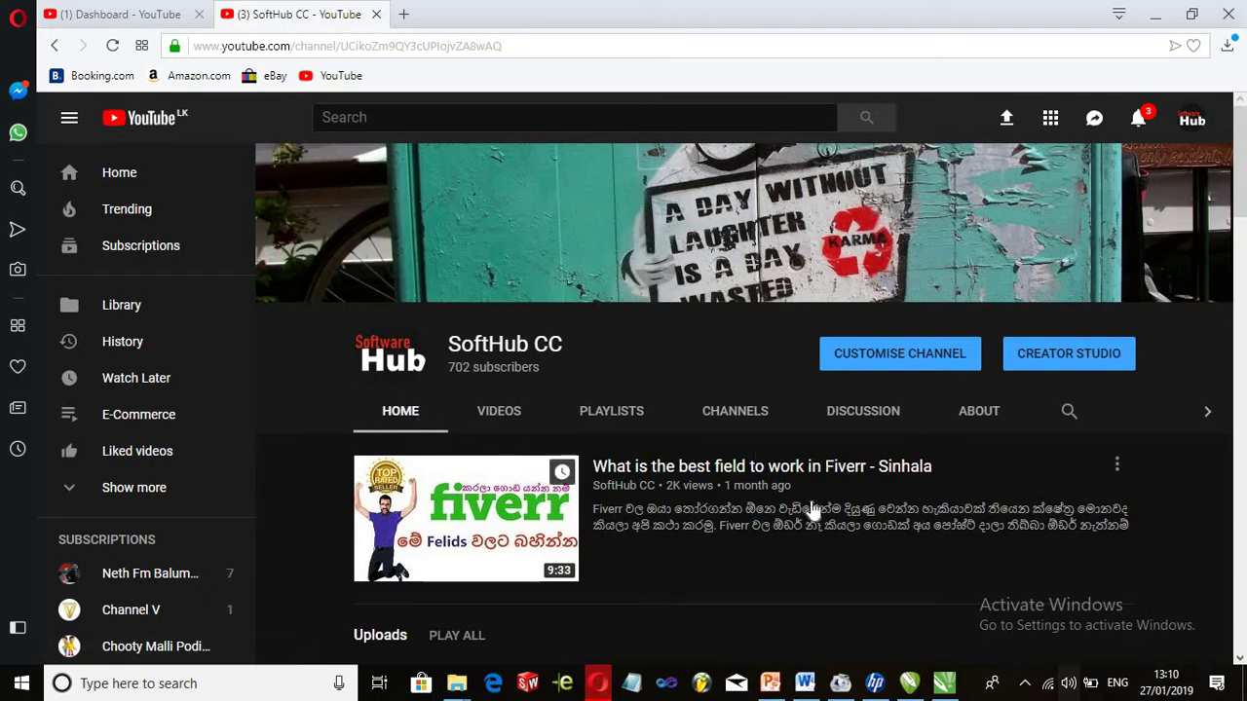
Open the YouTube upload page and set the upload privacy to Scheduled
click(1009, 126)
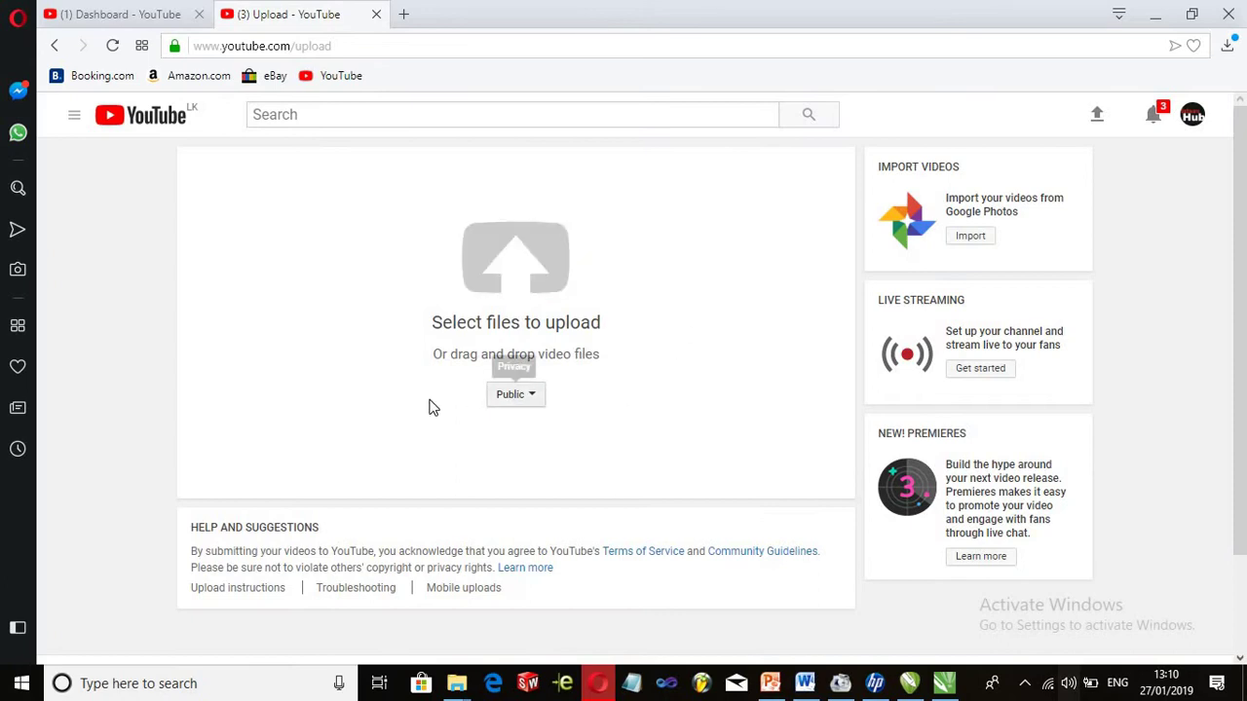
click(523, 405)
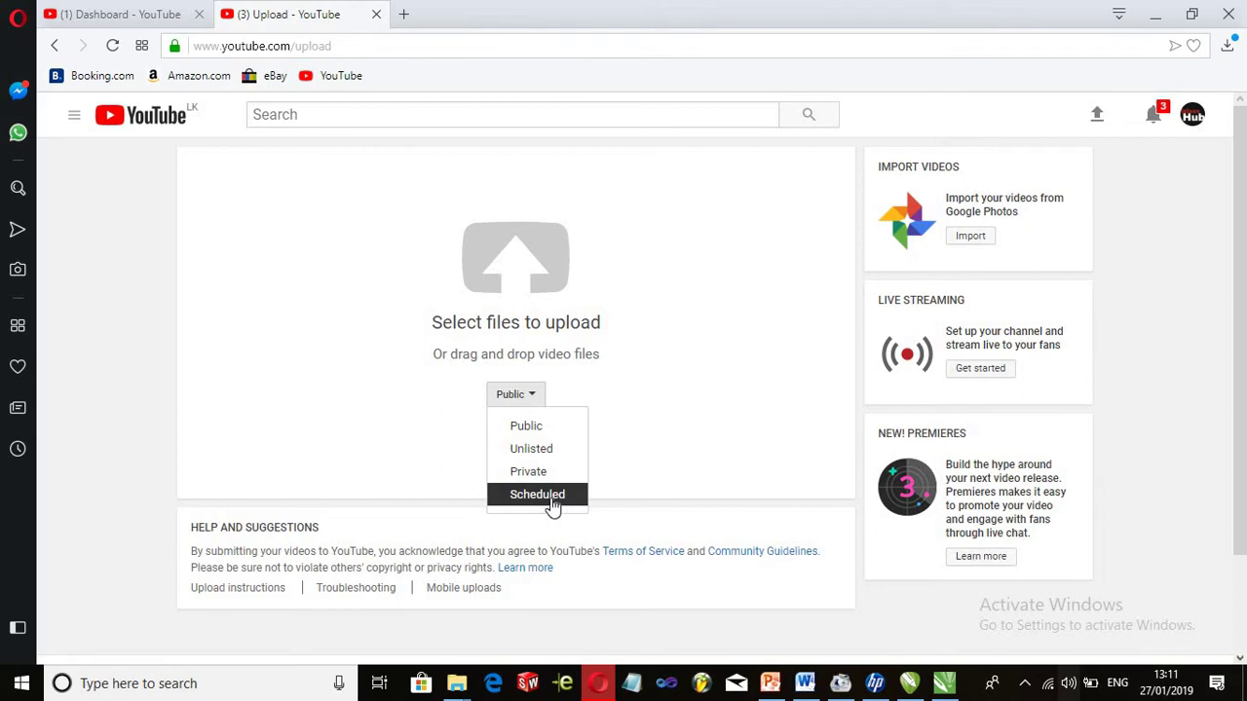
click(544, 503)
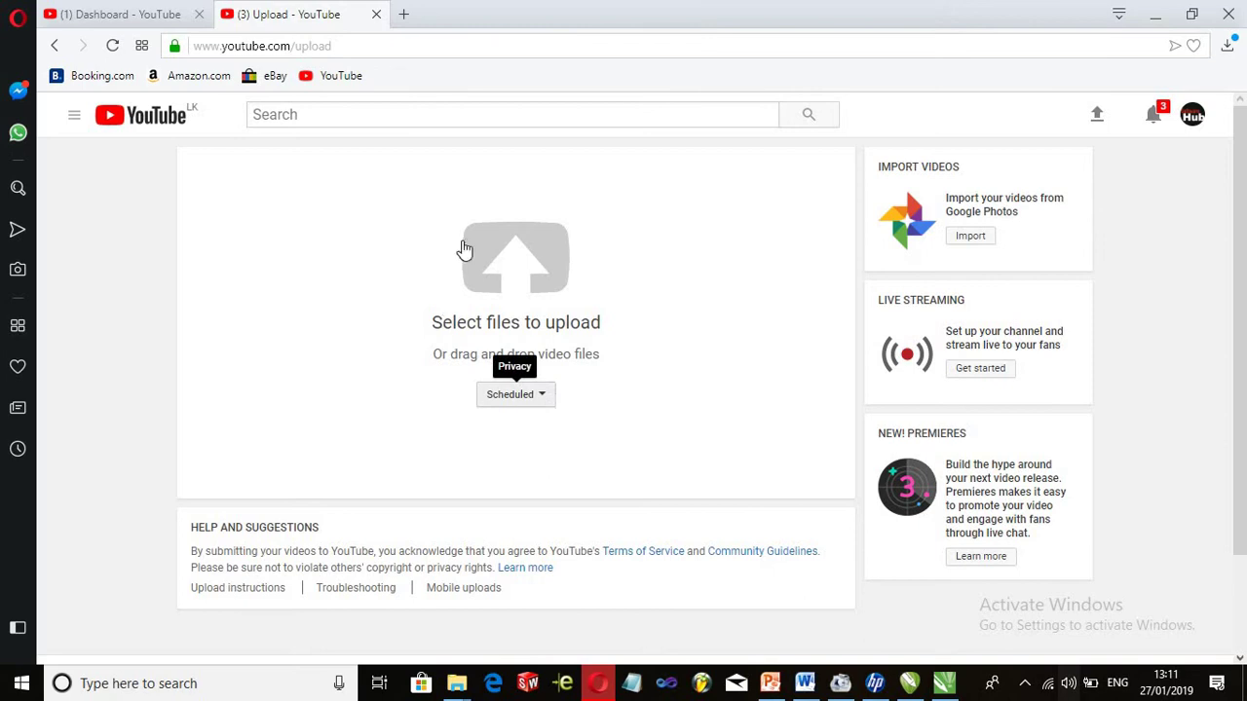
In the file chooser, navigate to Videos > Youtube > New folder
click(442, 320)
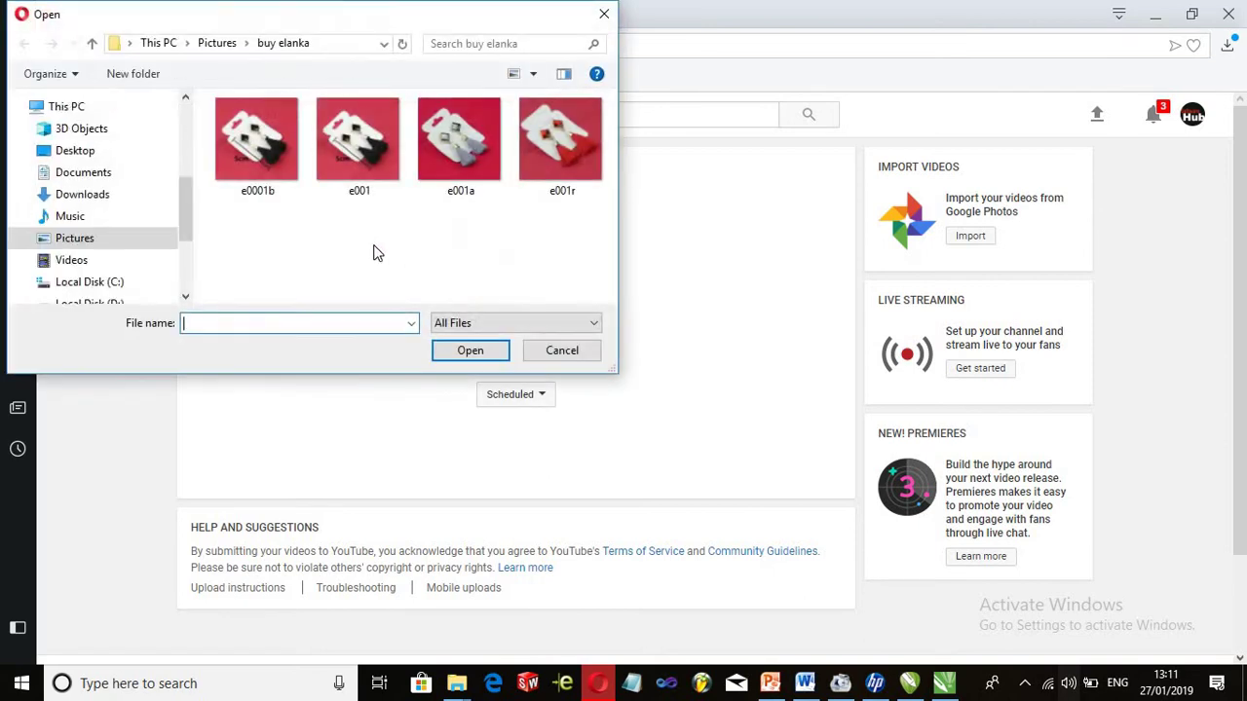
click(88, 261)
scroll(352, 195, down, 2)
double_click(254, 239)
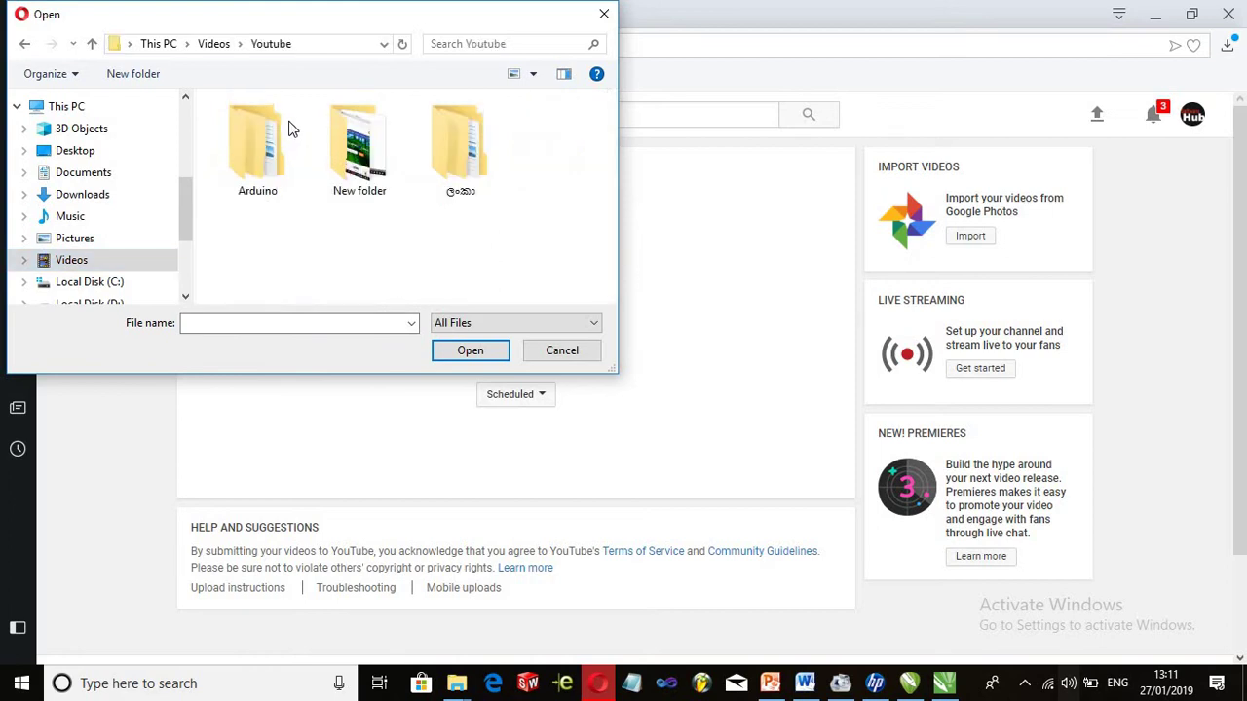
double_click(358, 146)
Open SEO > split and select 'format faactory 001' for upload
scroll(278, 172, down, 2)
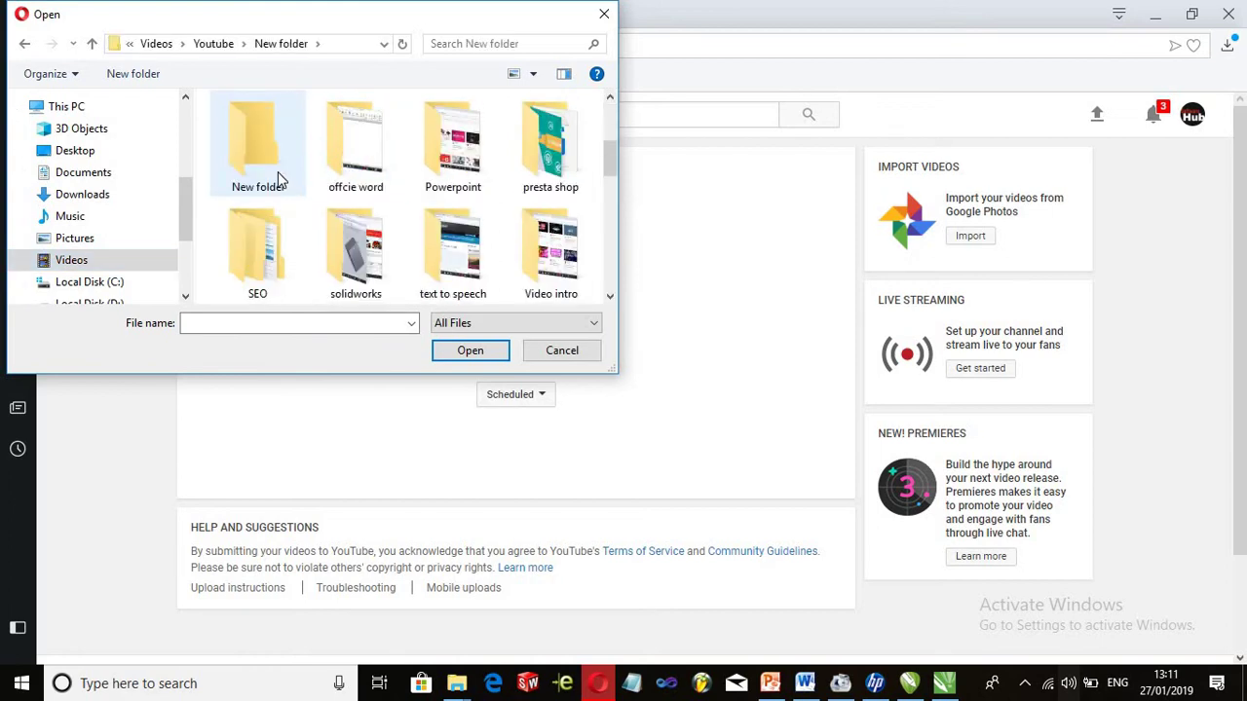
scroll(278, 195, up, 2)
scroll(278, 204, down, 2)
click(263, 234)
double_click(263, 234)
double_click(284, 180)
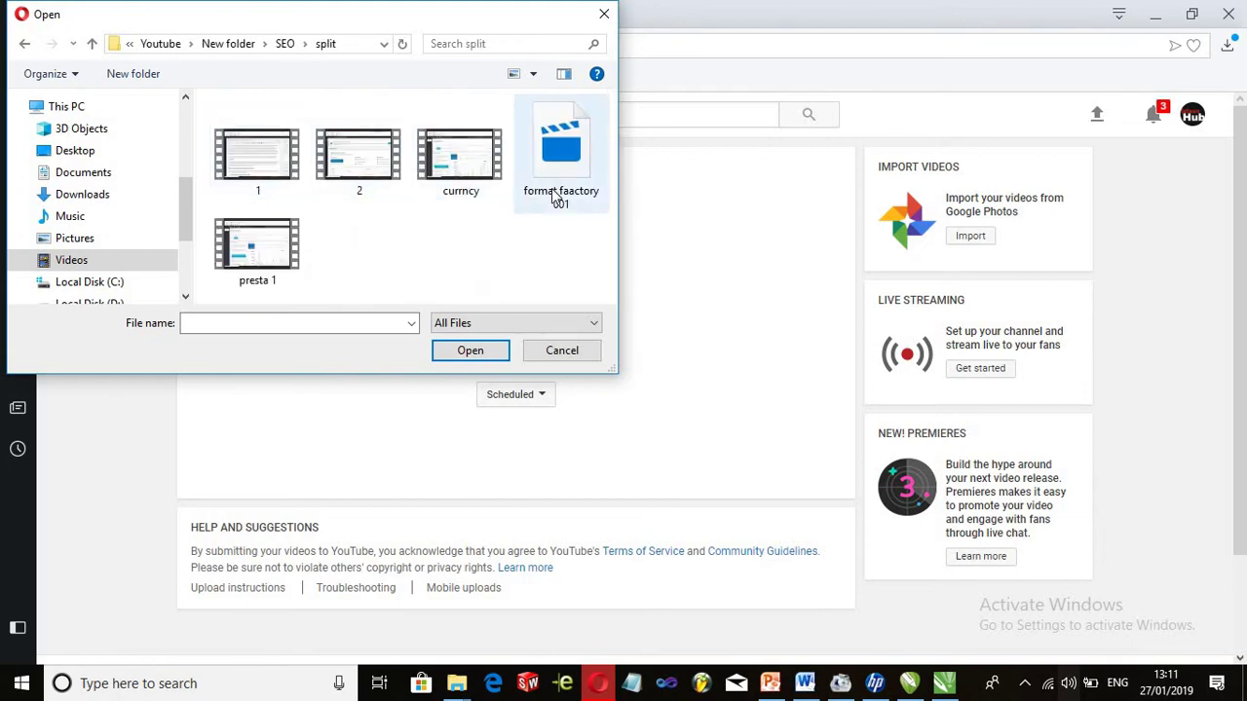
double_click(563, 132)
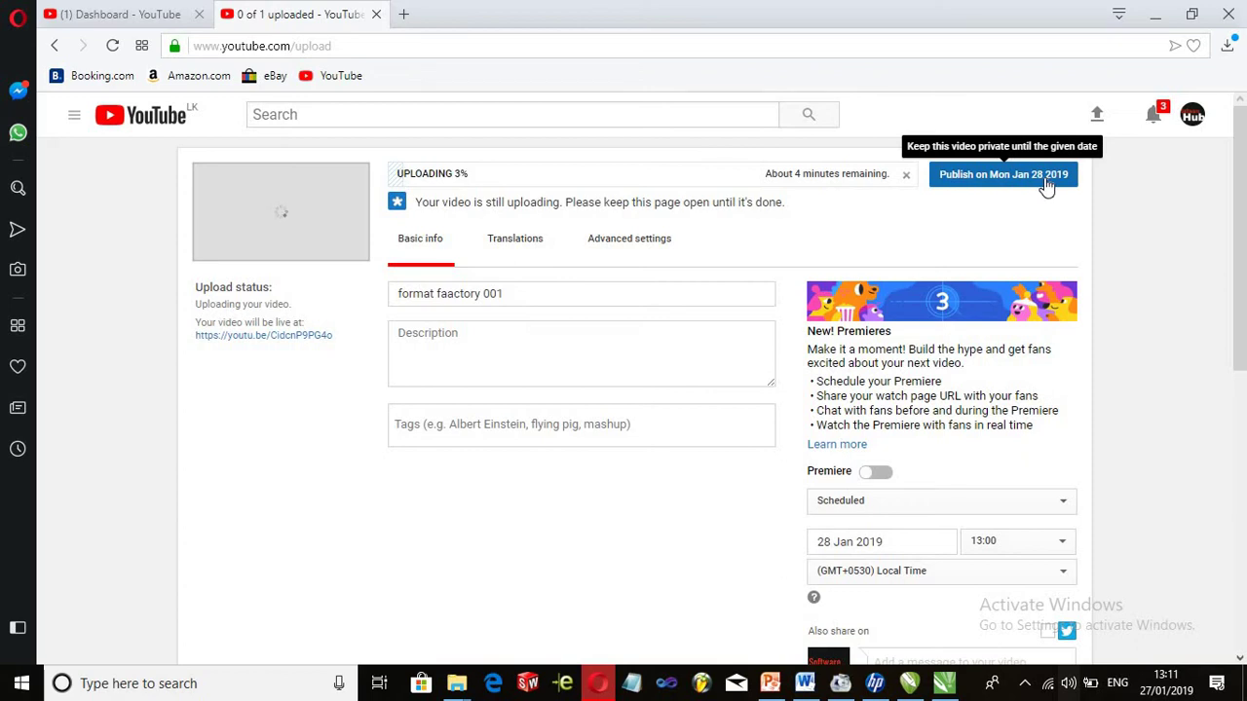
Save the Mon Jan 28 2019 scheduled publish and return to the Basic info form
click(1043, 183)
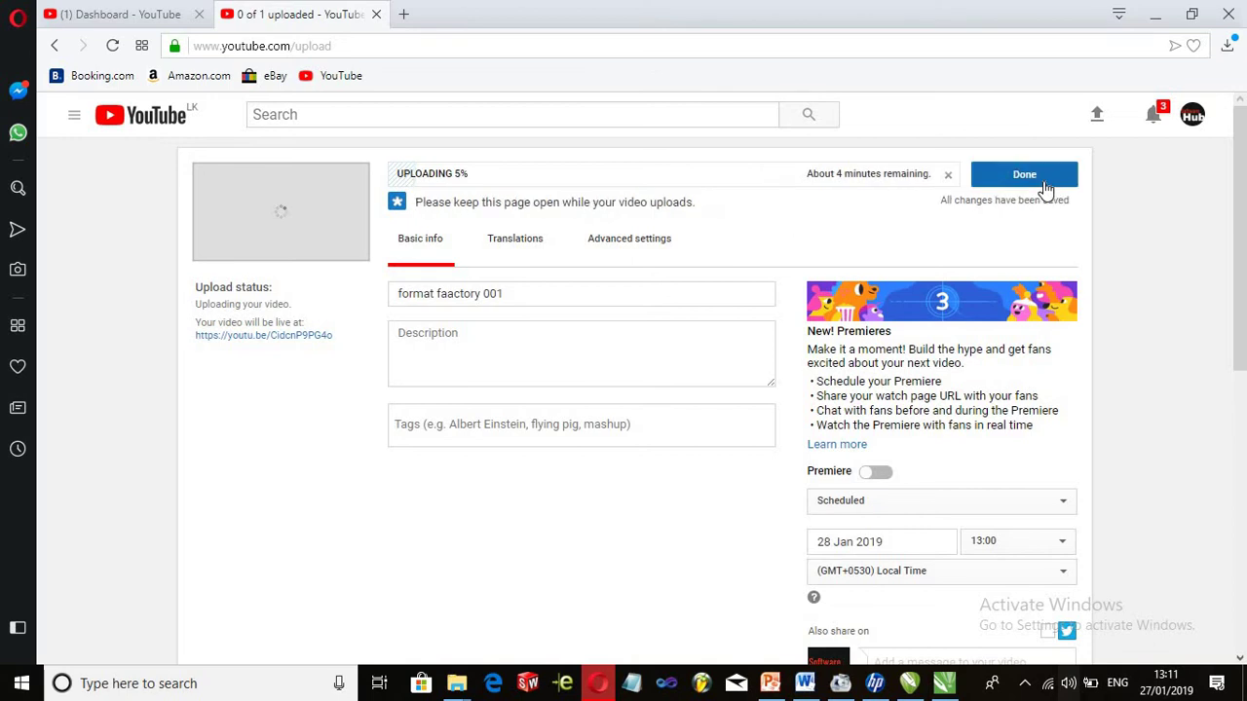
click(1051, 185)
click(1019, 179)
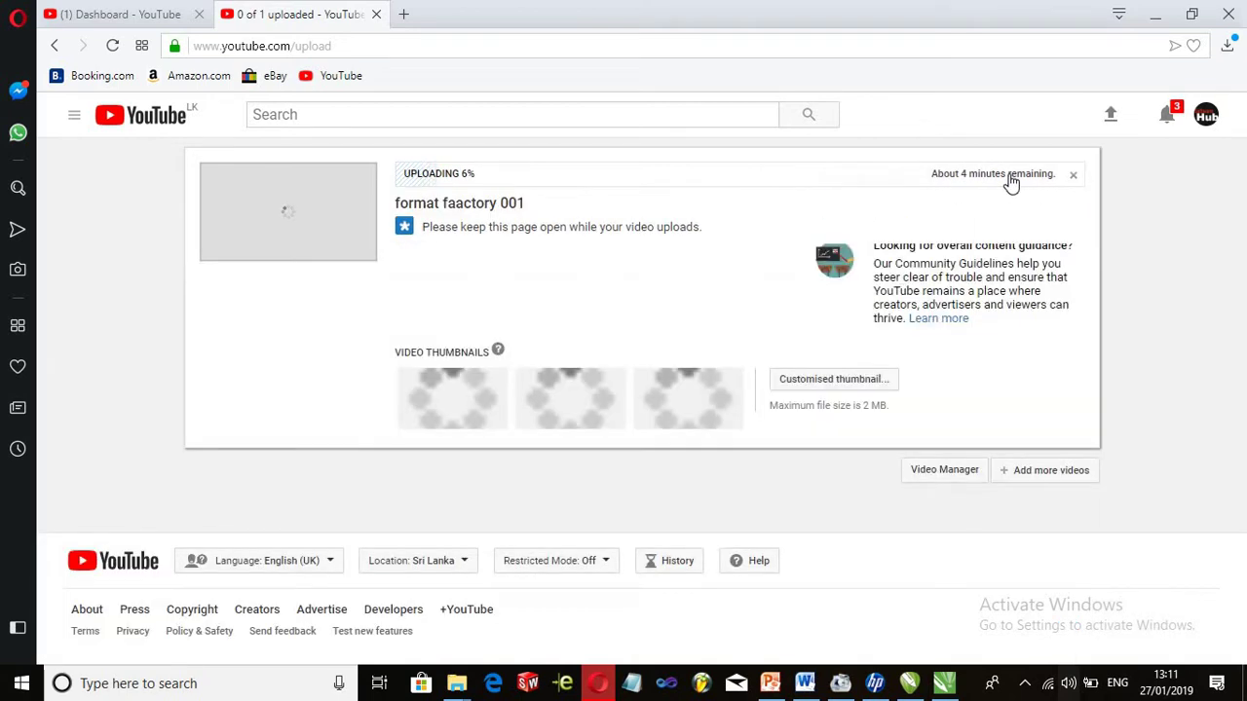
scroll(879, 342, down, 1)
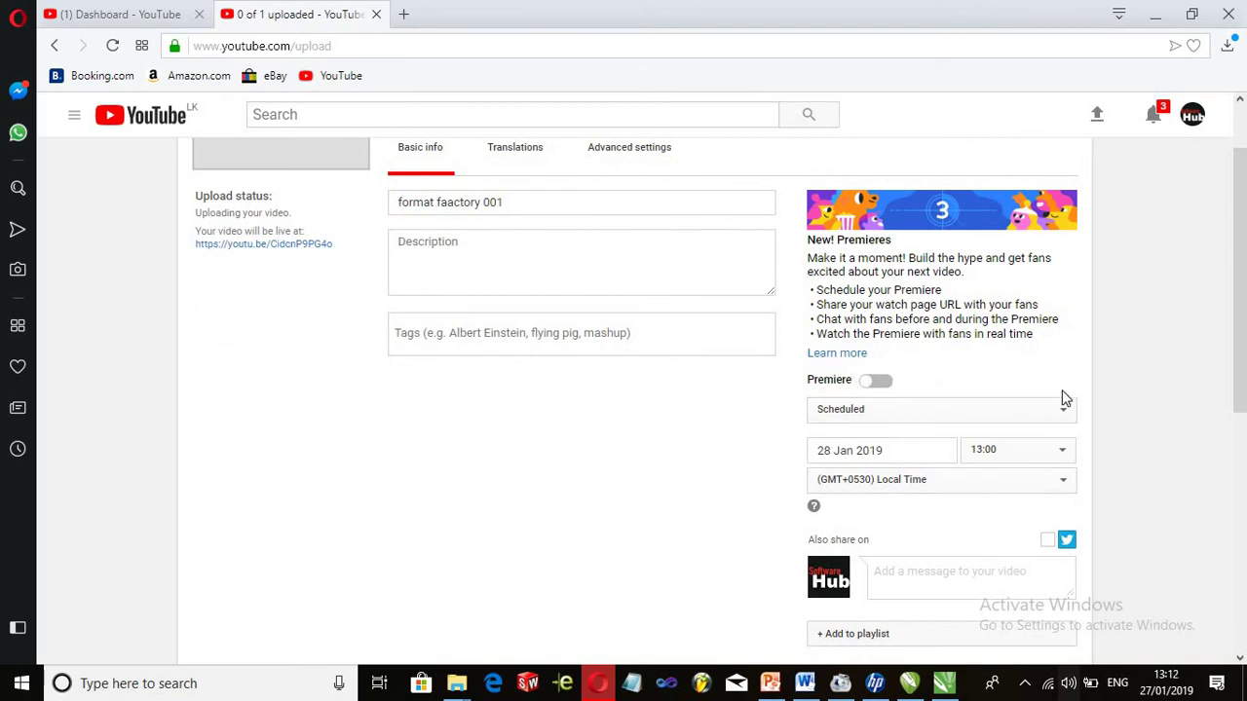
Set the publish date to 28 Jan 2019 and the publish time to 17:00
click(890, 448)
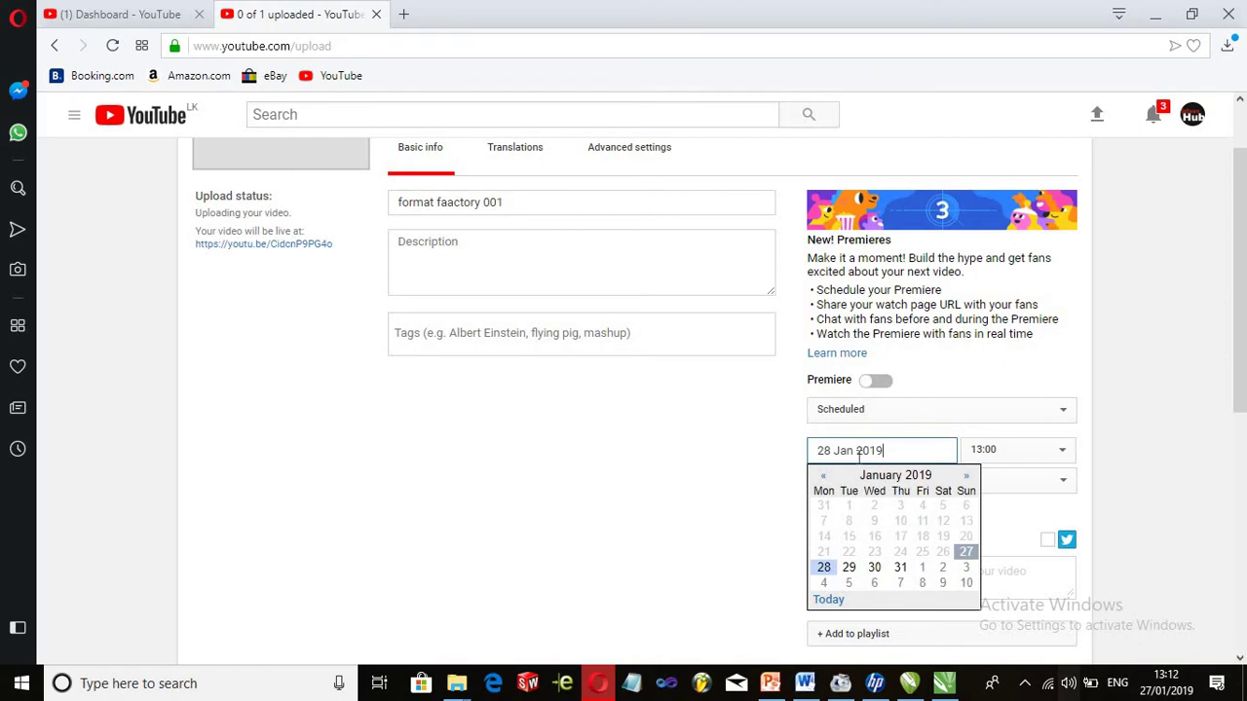
click(850, 569)
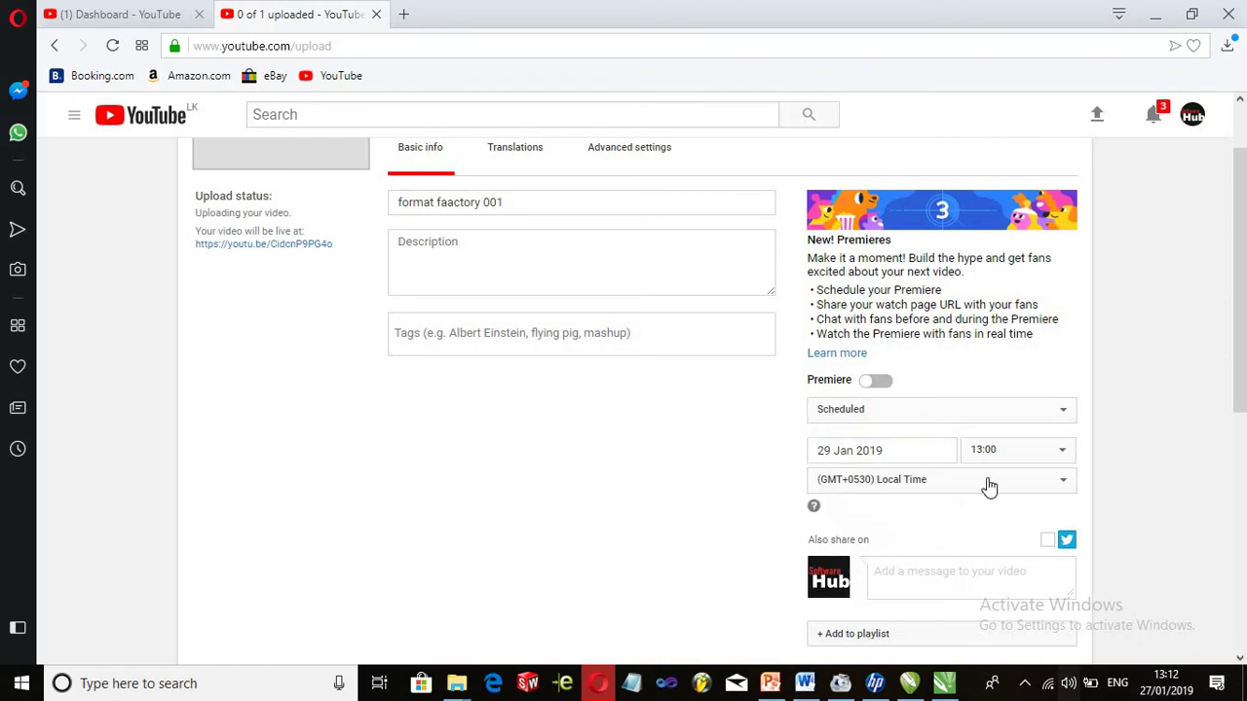
click(1059, 453)
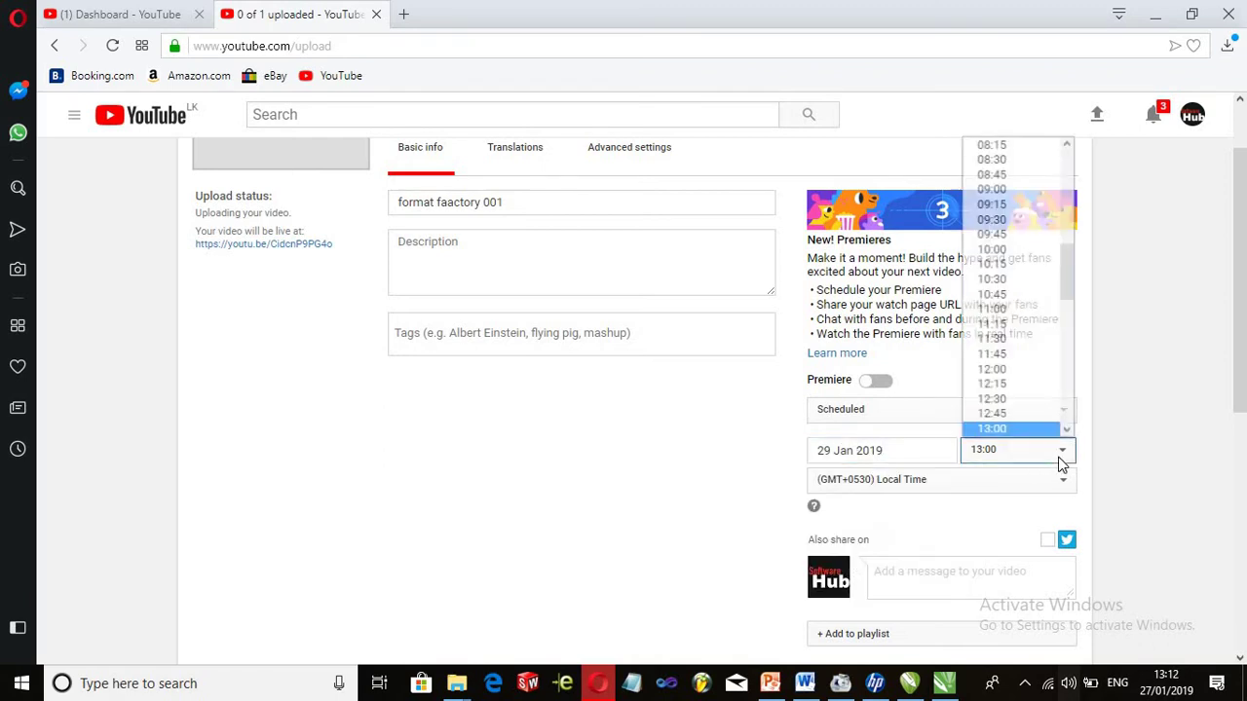
click(892, 451)
click(826, 568)
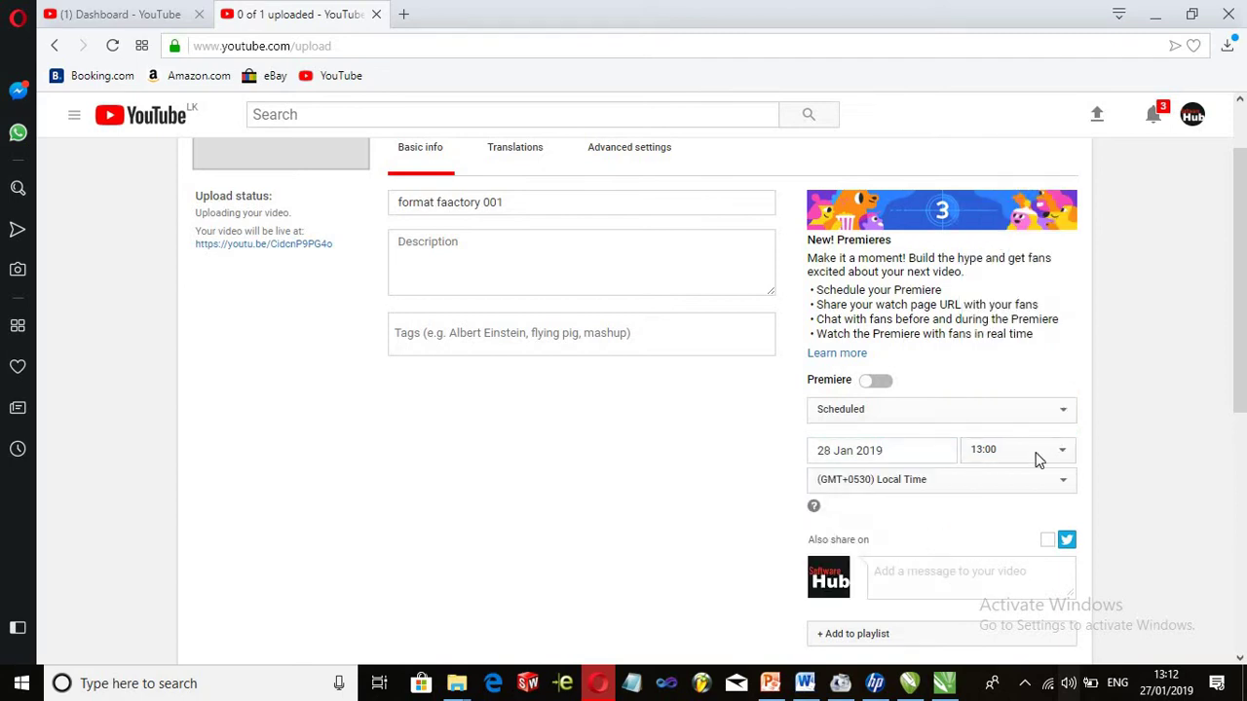
click(1036, 454)
scroll(1043, 341, down, 4)
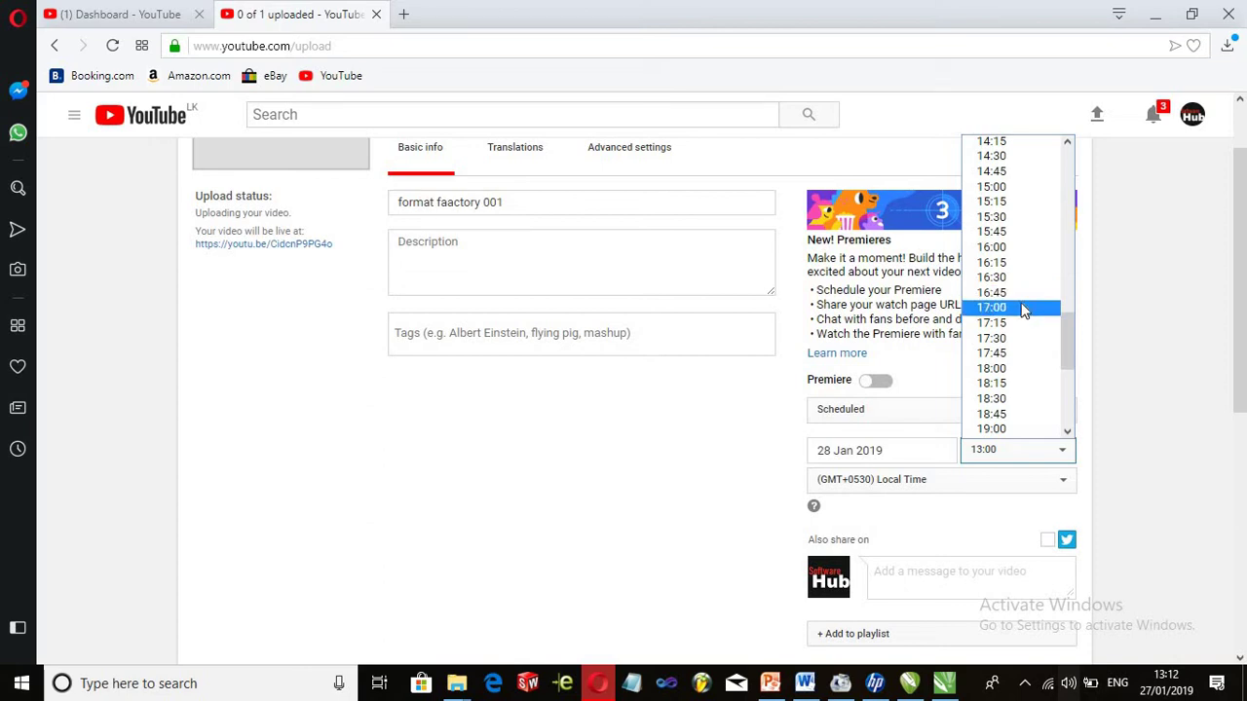
click(1023, 310)
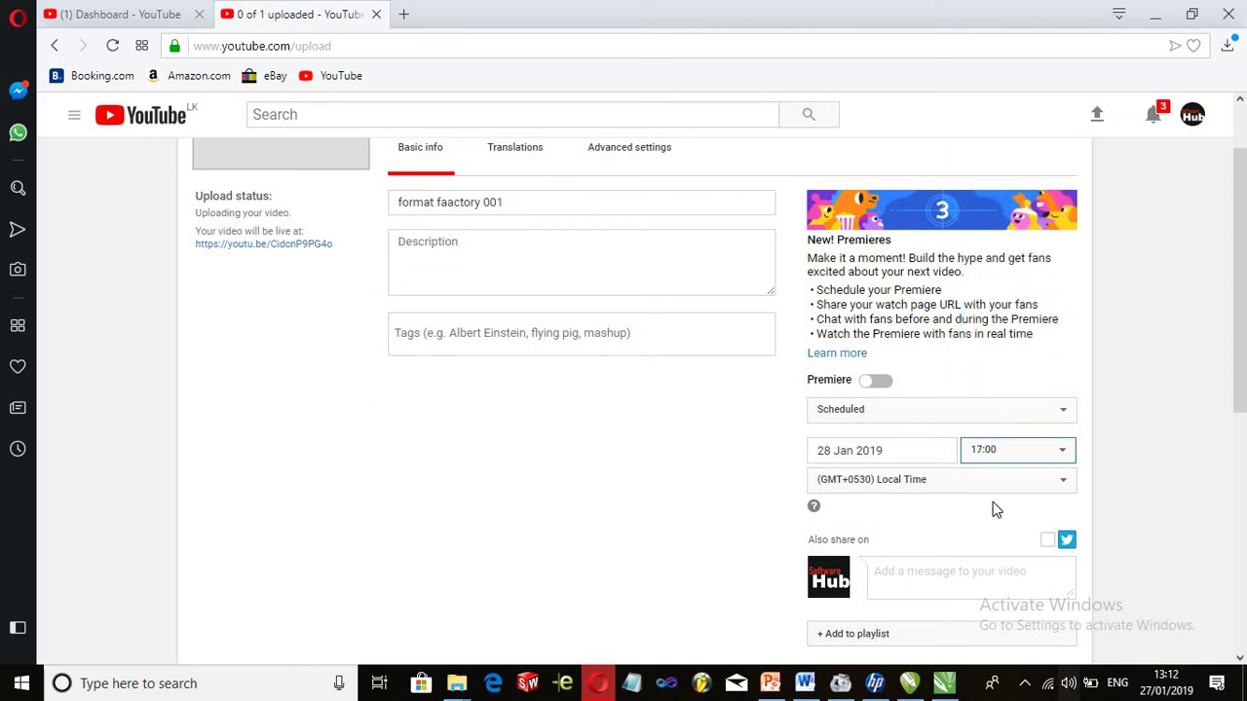
Recheck the date and time pickers, keeping 28 Jan 2019 at 17:00
scroll(997, 450, down, 2)
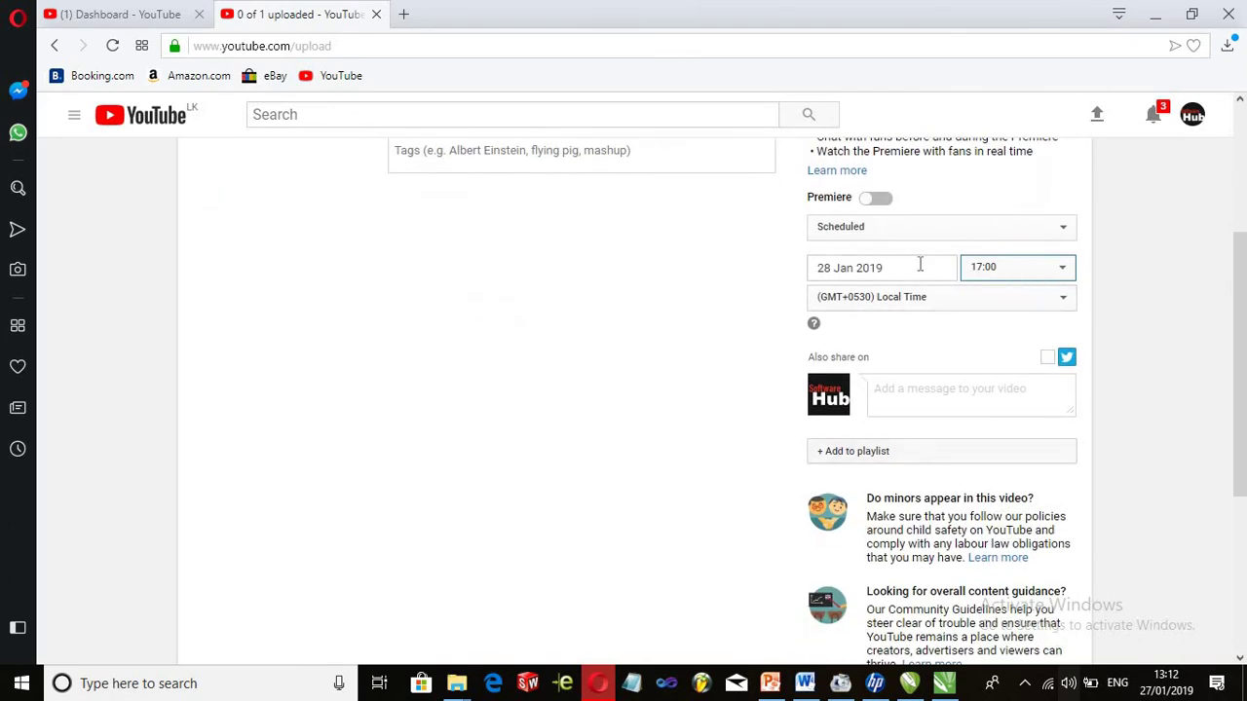
click(1058, 266)
click(885, 273)
click(885, 272)
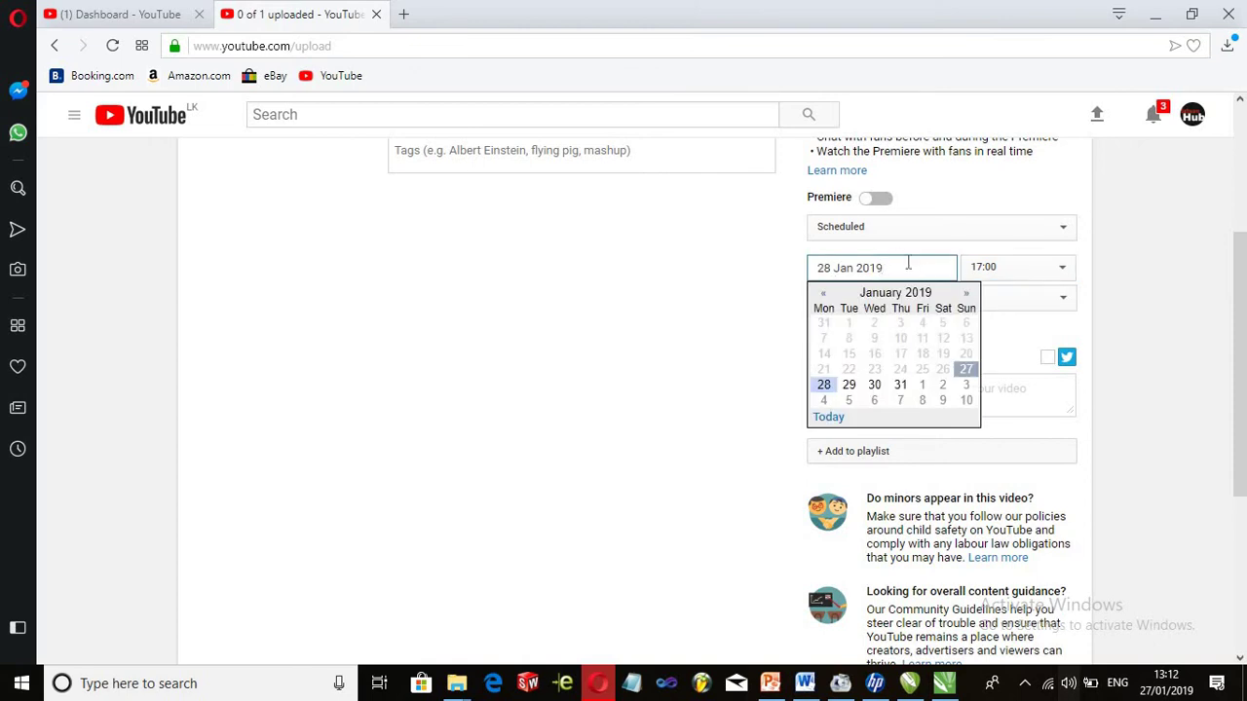
click(826, 386)
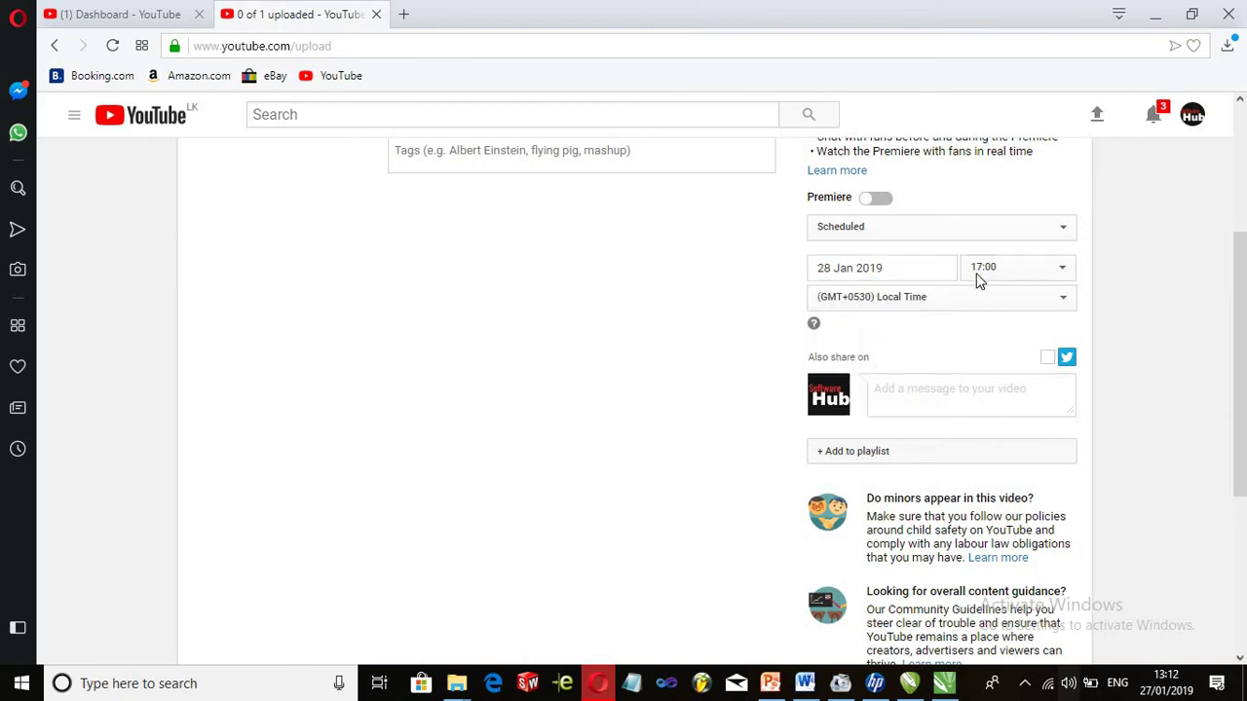
click(1013, 265)
click(1013, 269)
scroll(784, 339, up, 3)
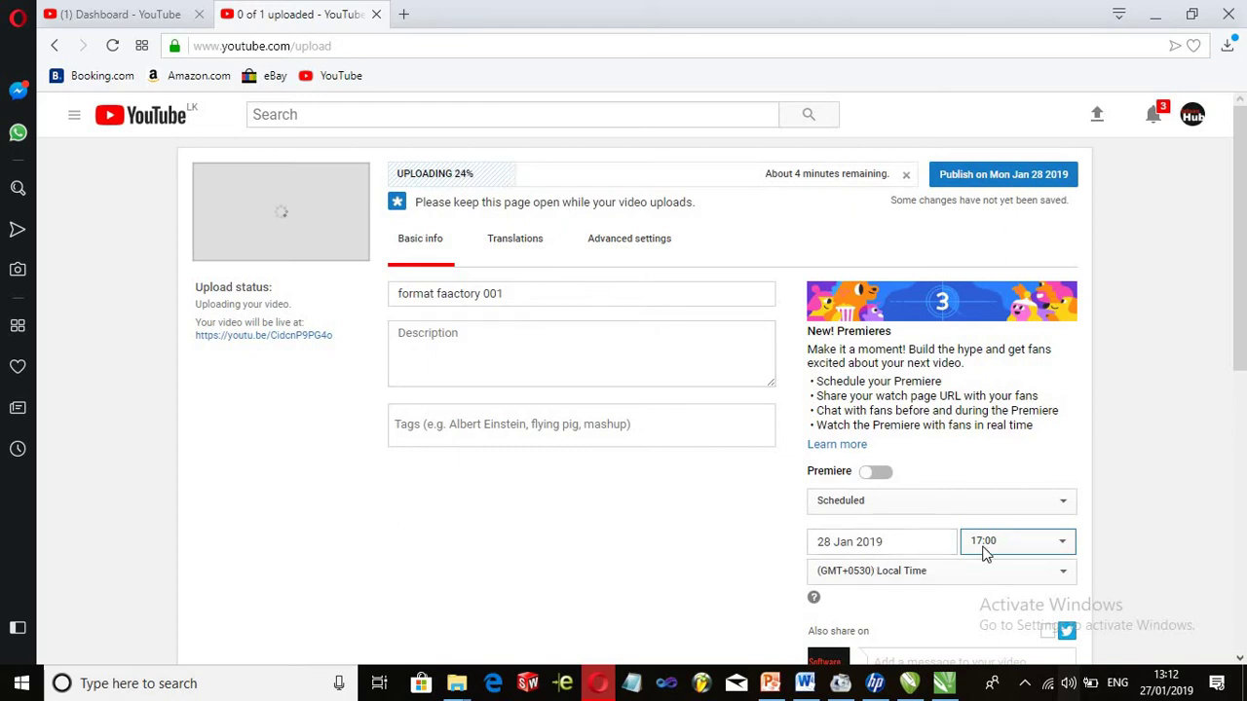
click(835, 571)
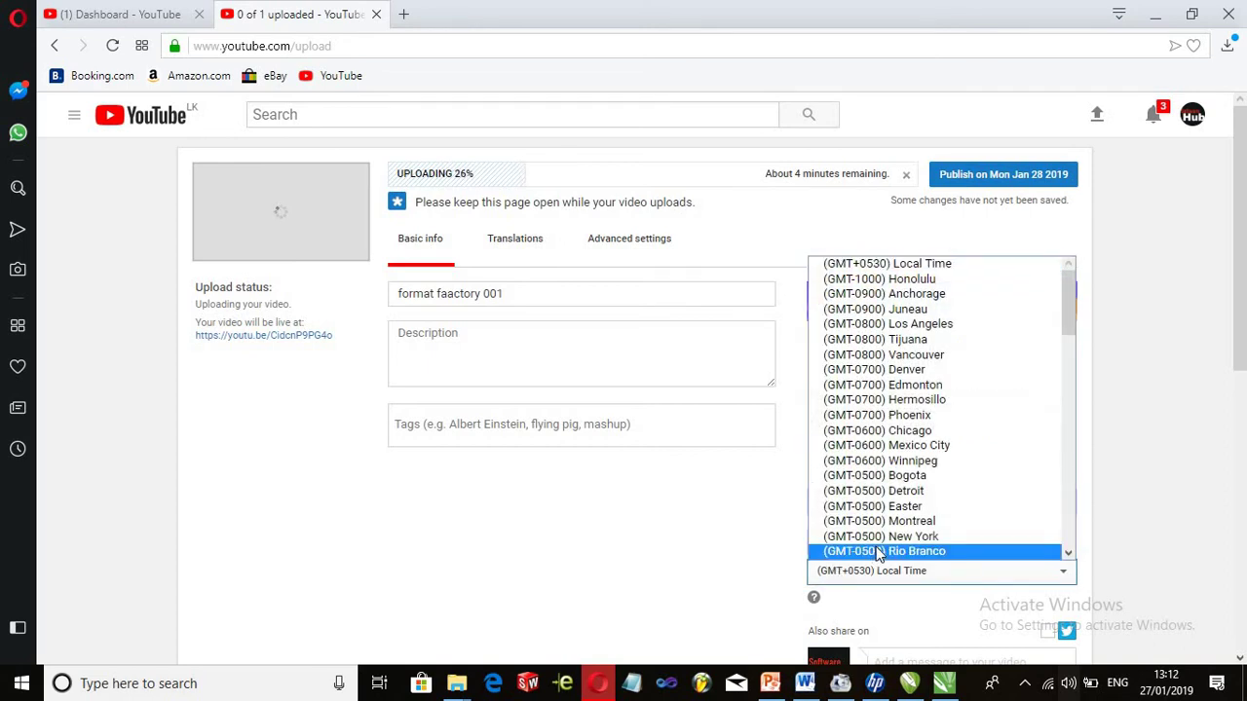
click(1115, 533)
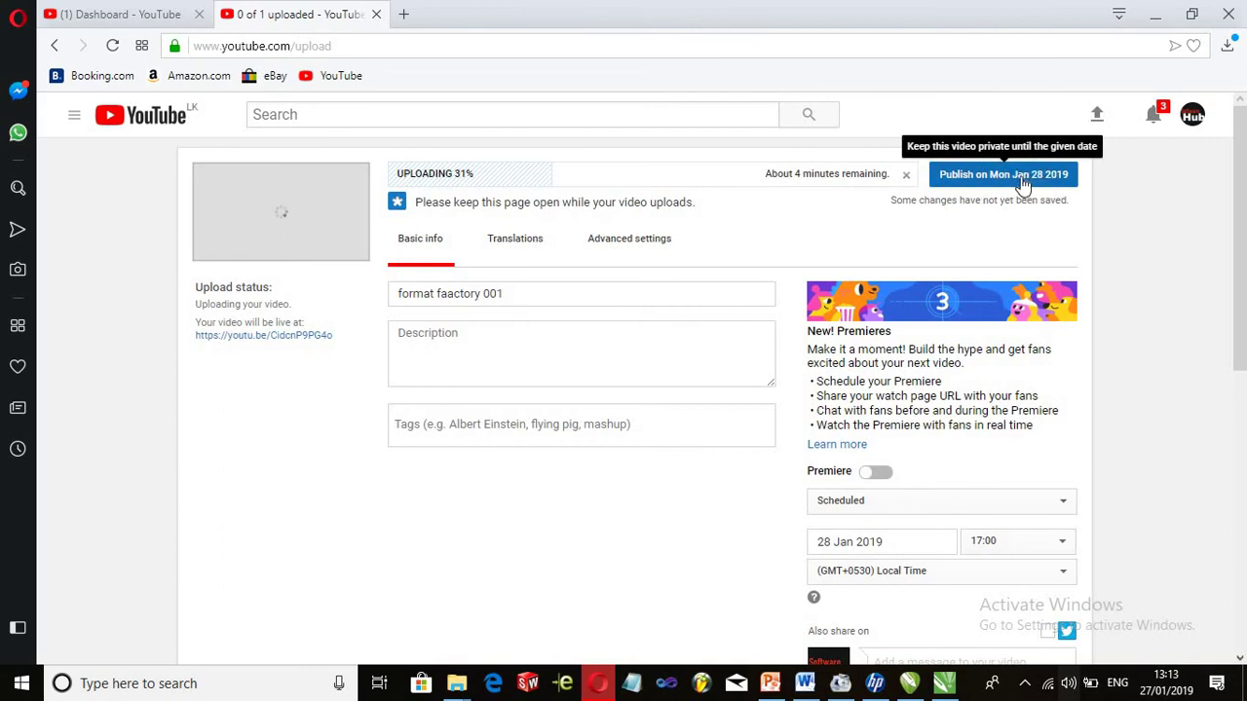
drag(596, 299, 231, 315)
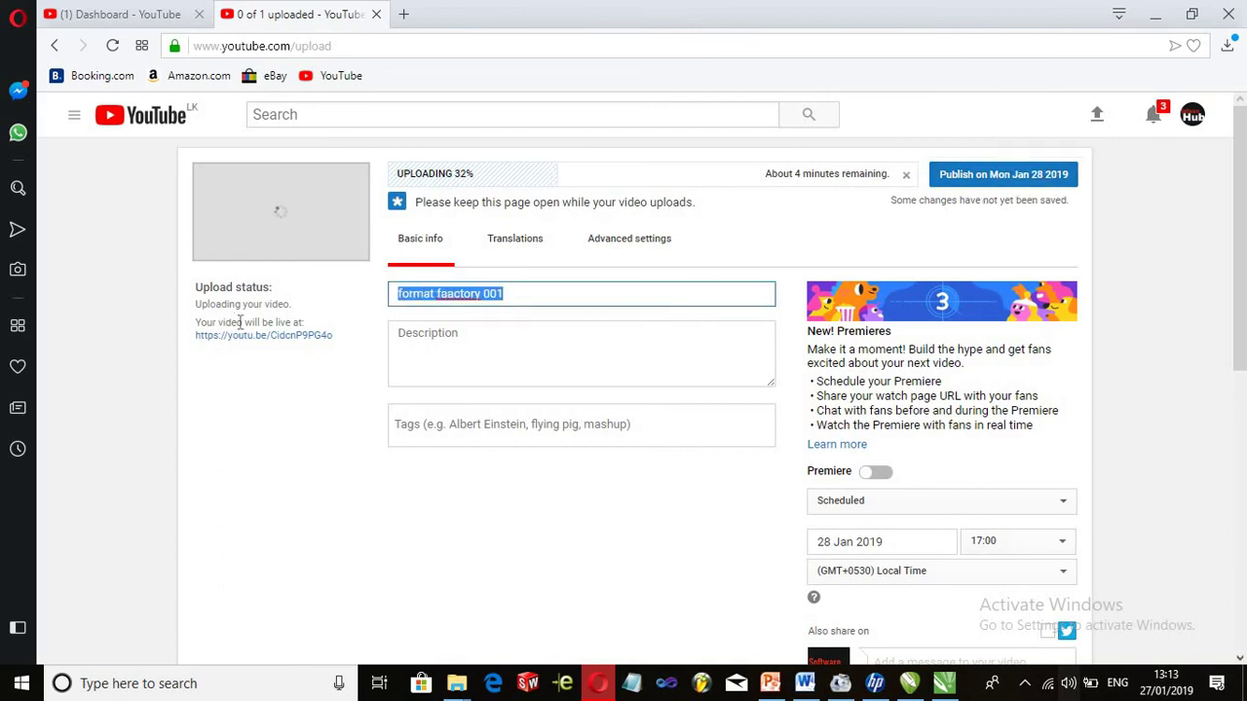